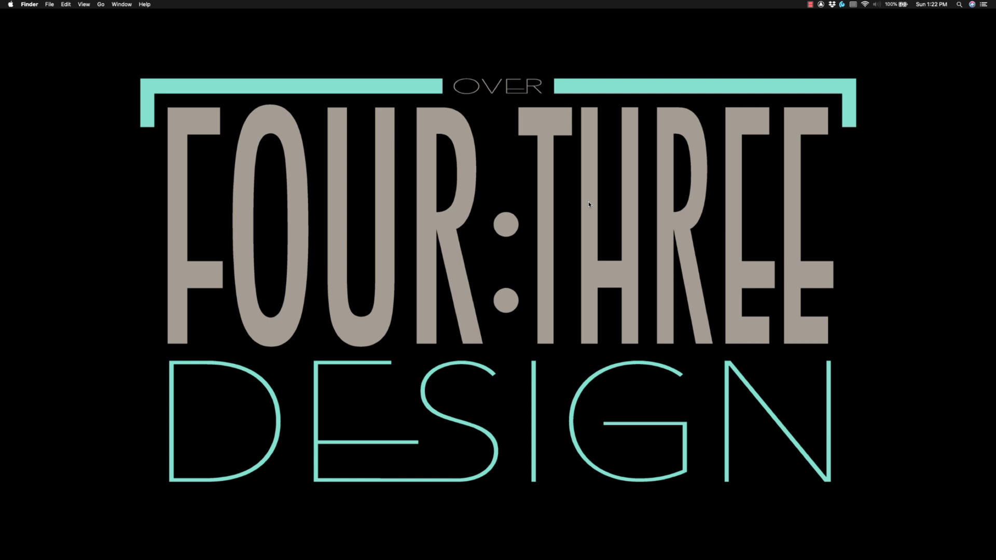
- In Ableton, add an audio track below DRUMS with its input set to Sibelius
{"action": "key", "text": "ctrl+Right"}
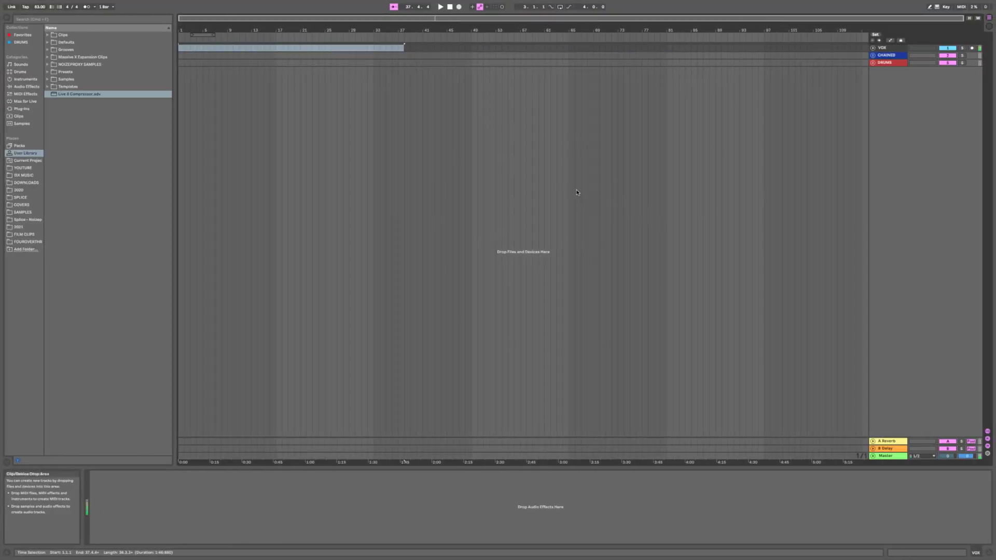
{"action": "left_click", "coordinate": [886, 63]}
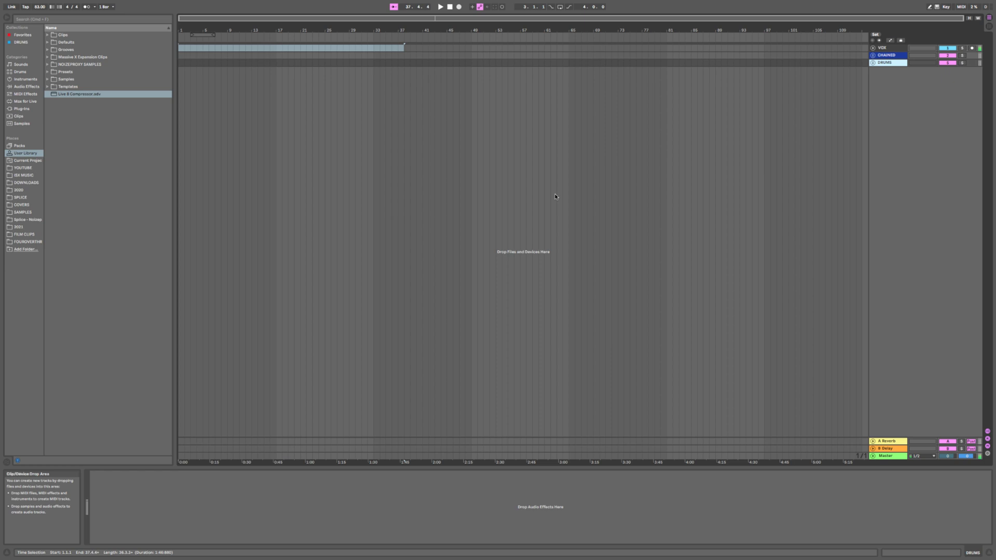
{"action": "key", "text": "super+t"}
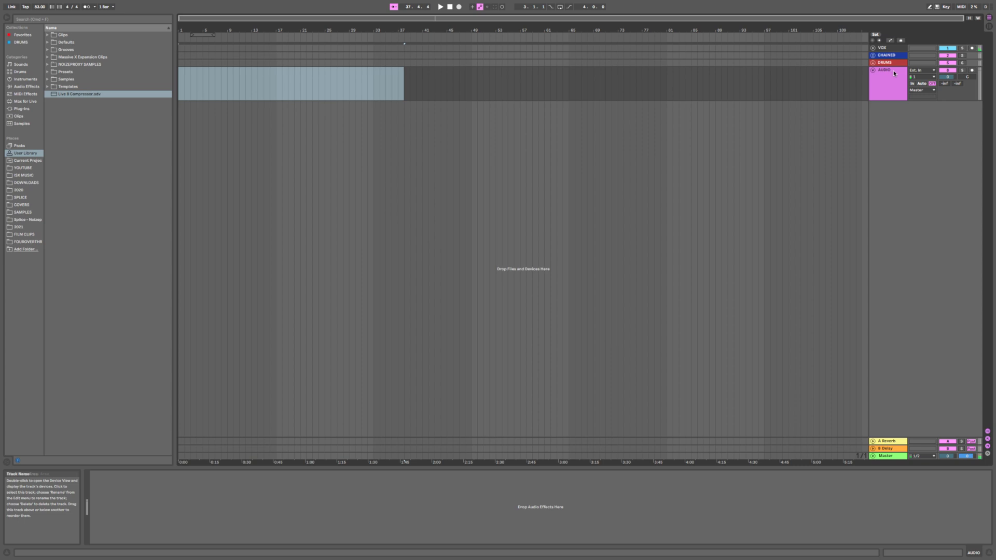
{"action": "left_click", "coordinate": [924, 72]}
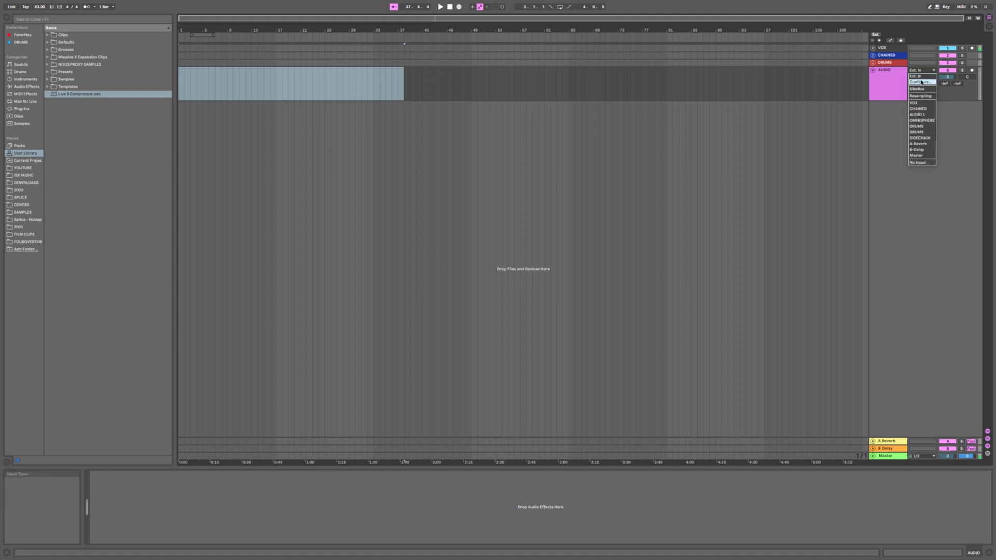
{"action": "left_click", "coordinate": [921, 89]}
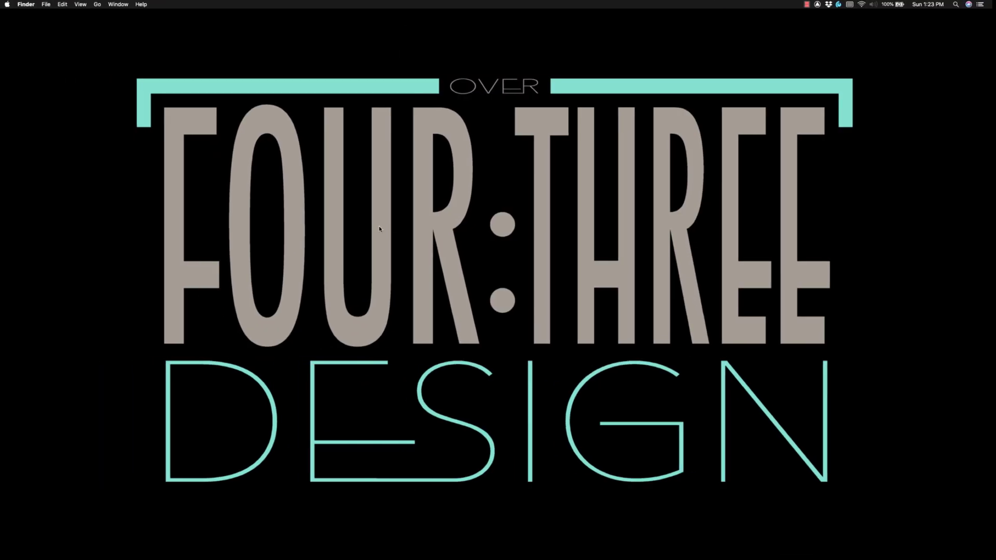
- Launch Sibelius from Spotlight by searching 'sib'
{"action": "key", "text": "super+space"}
{"action": "type", "text": "sib"}
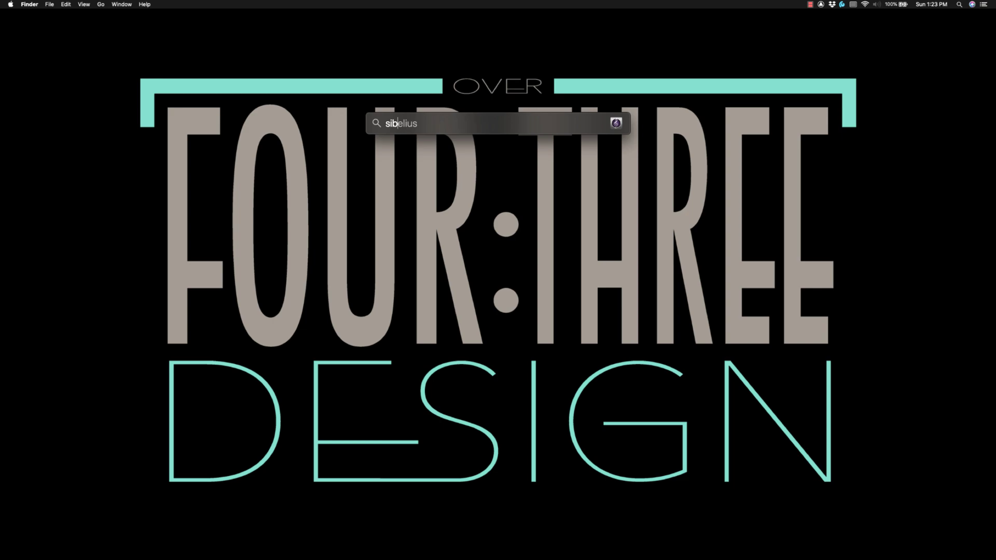
{"action": "key", "text": "Return"}
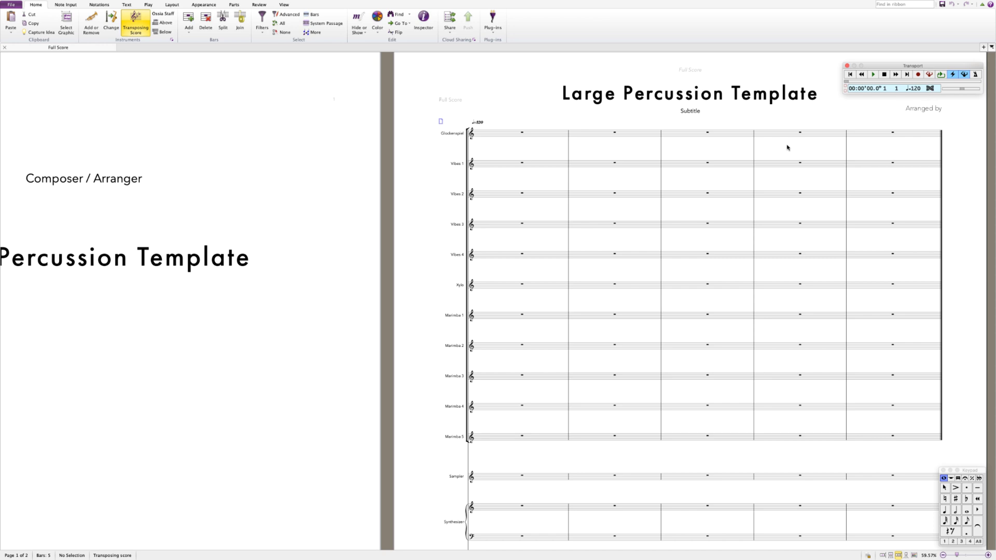
- Play the score from the first Glockenspiel bar and check Ableton follows along
{"action": "left_click", "coordinate": [522, 134]}
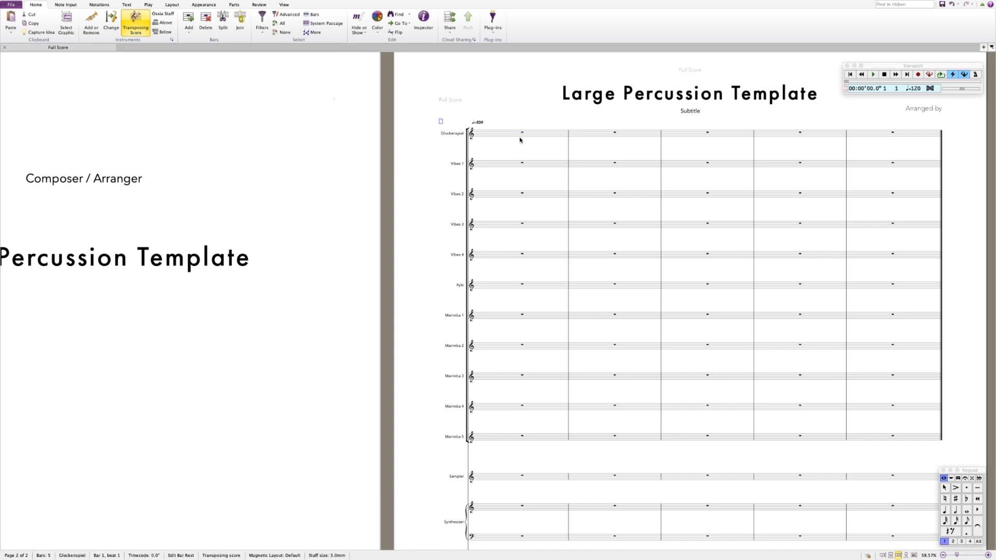
{"action": "key", "text": "space"}
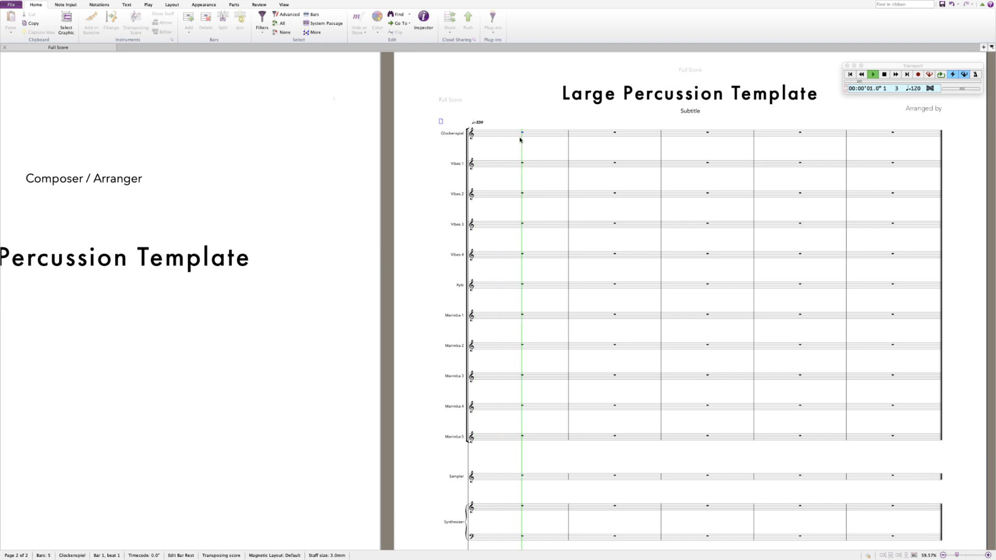
{"action": "key", "text": "ctrl+Right"}
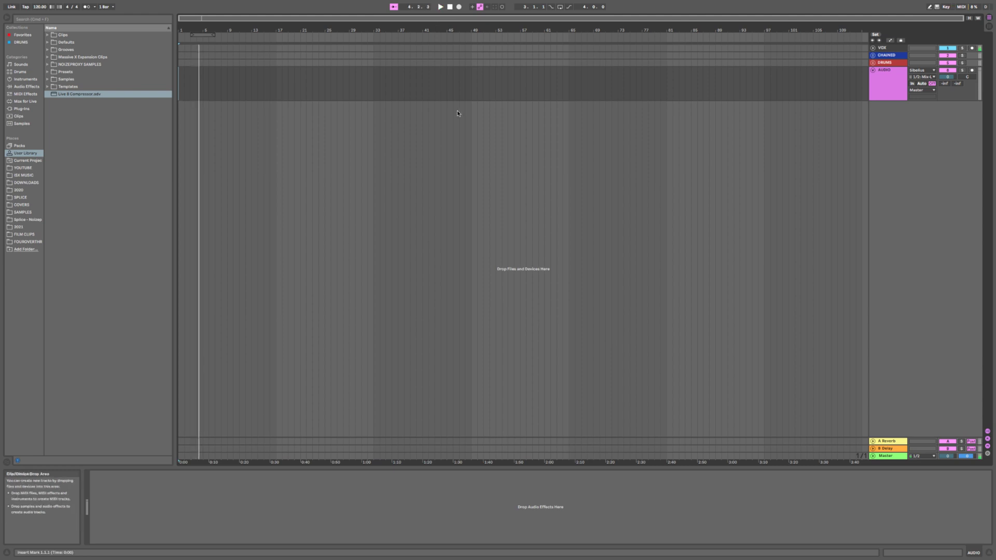
{"action": "key", "text": "ctrl+Left"}
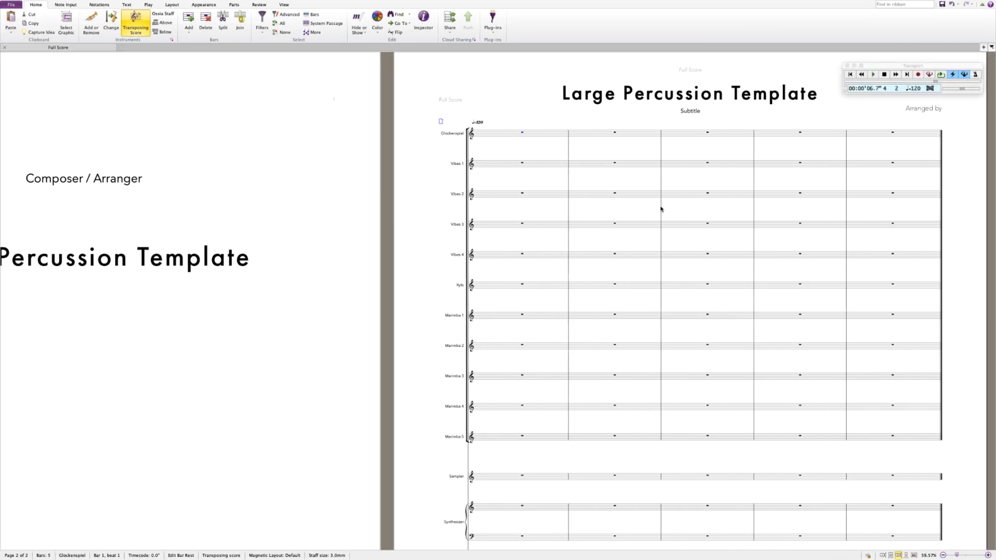
- Select the 120 tempo marking and compare Sibelius with Ableton Live before returning to the score
{"action": "left_click", "coordinate": [498, 118]}
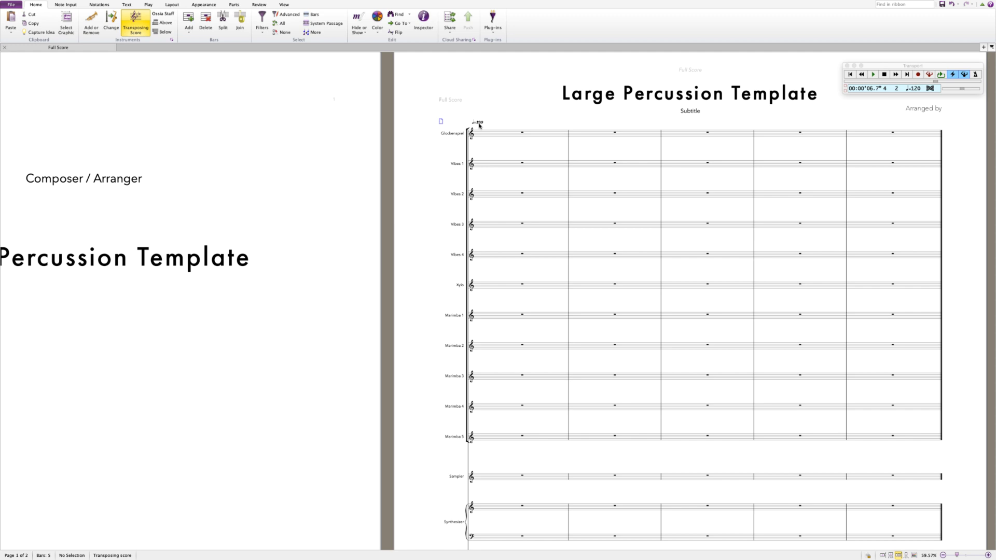
{"action": "left_click", "coordinate": [480, 125]}
{"action": "key", "text": "ctrl+Right"}
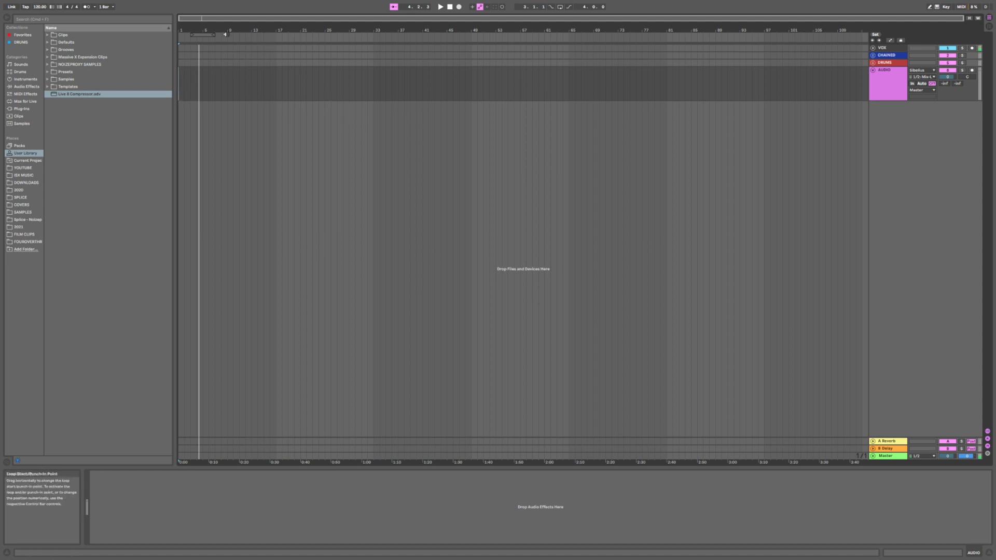
{"action": "key", "text": "super+Tab"}
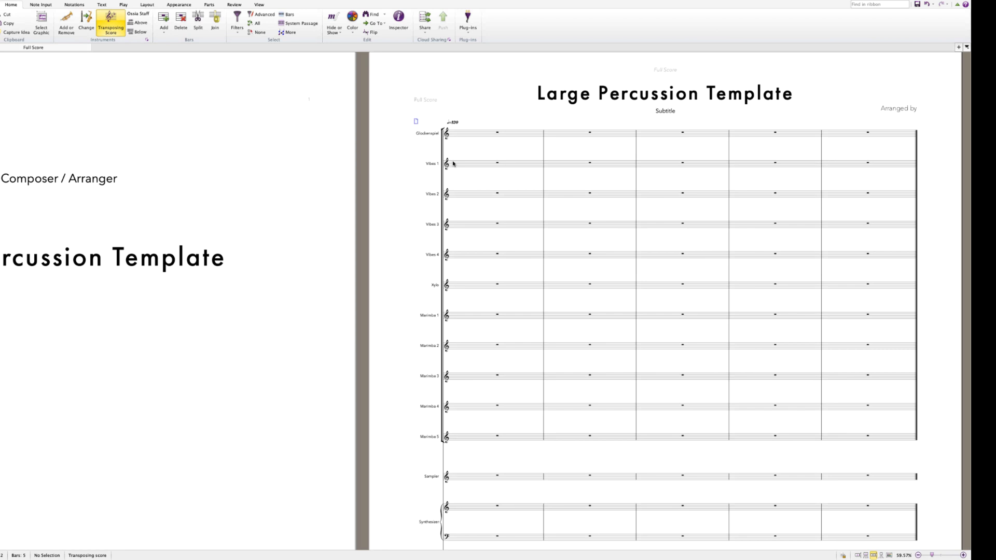
{"action": "key", "text": "super+Tab"}
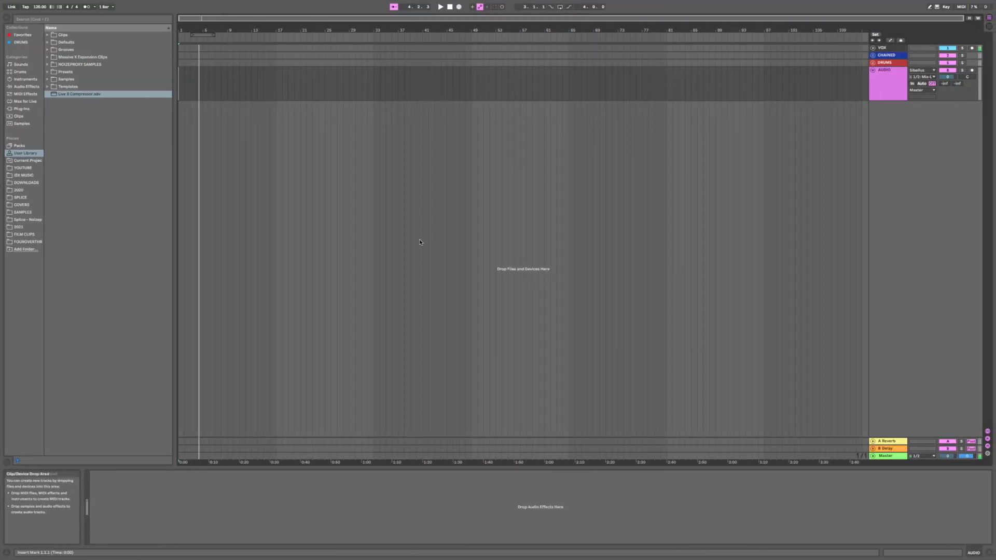
{"action": "key", "text": "super+Tab"}
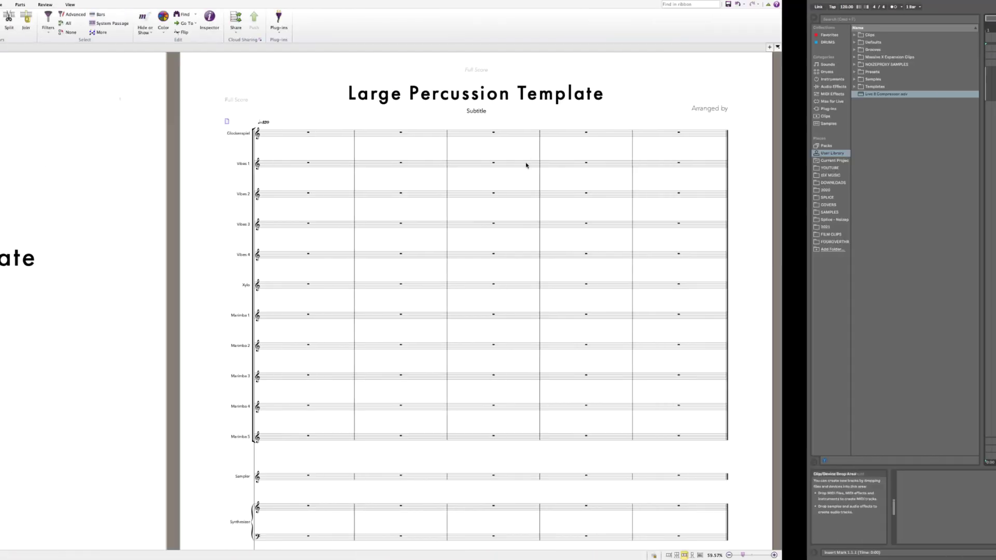
- Select SnareLine bar 1 and begin note entry with the Keypad showing
{"action": "scroll", "coordinate": [594, 149], "scroll_direction": "down", "scroll_amount": 4}
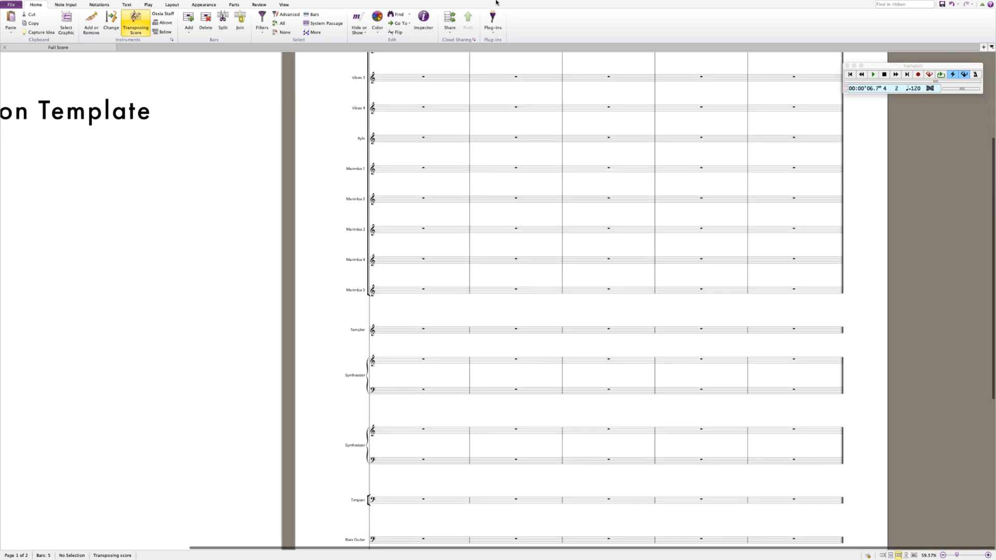
{"action": "scroll", "coordinate": [425, 347], "scroll_direction": "down", "scroll_amount": 5}
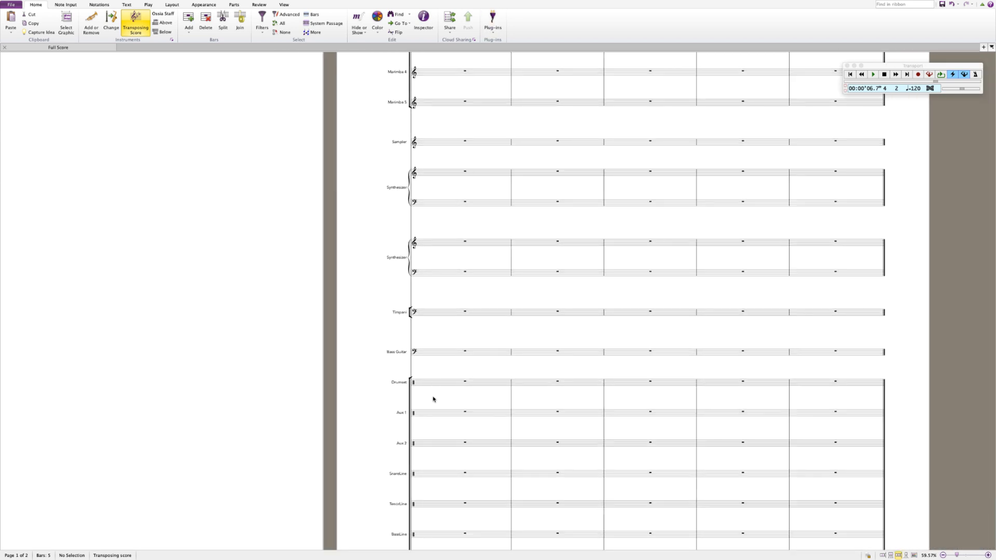
{"action": "left_click", "coordinate": [436, 476]}
{"action": "key", "text": "c"}
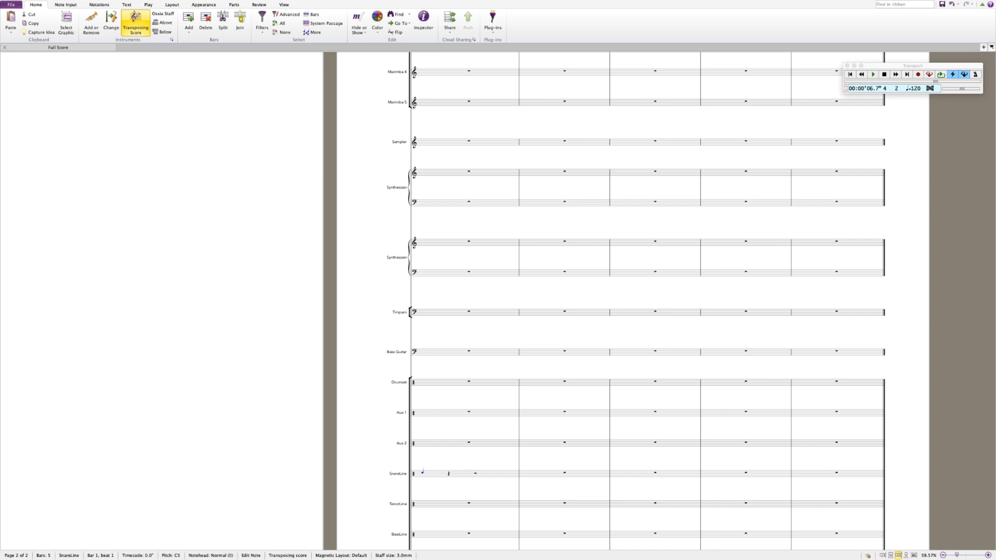
{"action": "key", "text": "super+alt+k"}
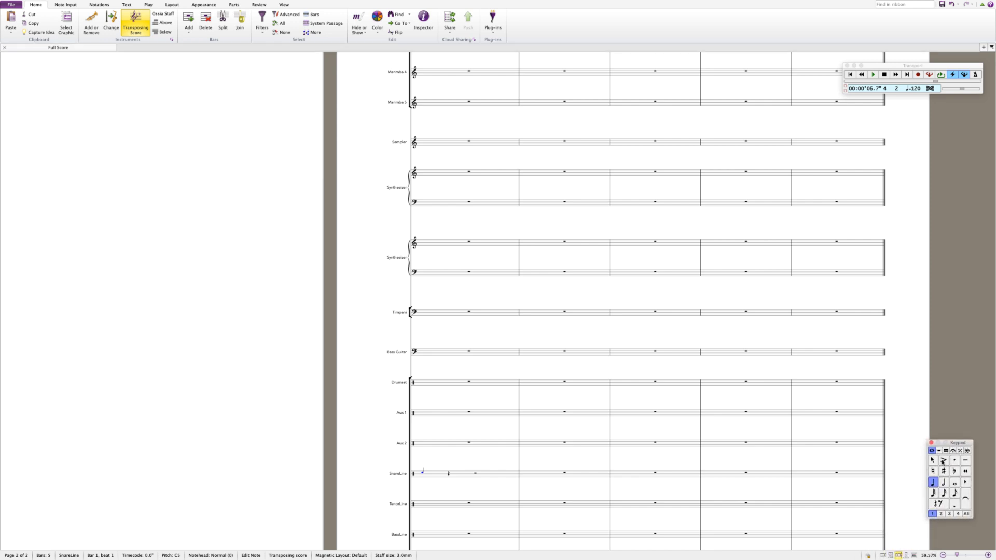
- Fill SnareLine bars 1 and 2 with accented eighth notes
{"action": "left_click", "coordinate": [942, 460]}
{"action": "left_click", "coordinate": [954, 493]}
{"action": "key", "text": "r"}
{"action": "key", "text": "r"}
{"action": "key", "text": "r"}
{"action": "key", "text": "r"}
{"action": "key", "text": "r"}
{"action": "key", "text": "r"}
{"action": "key", "text": "r"}
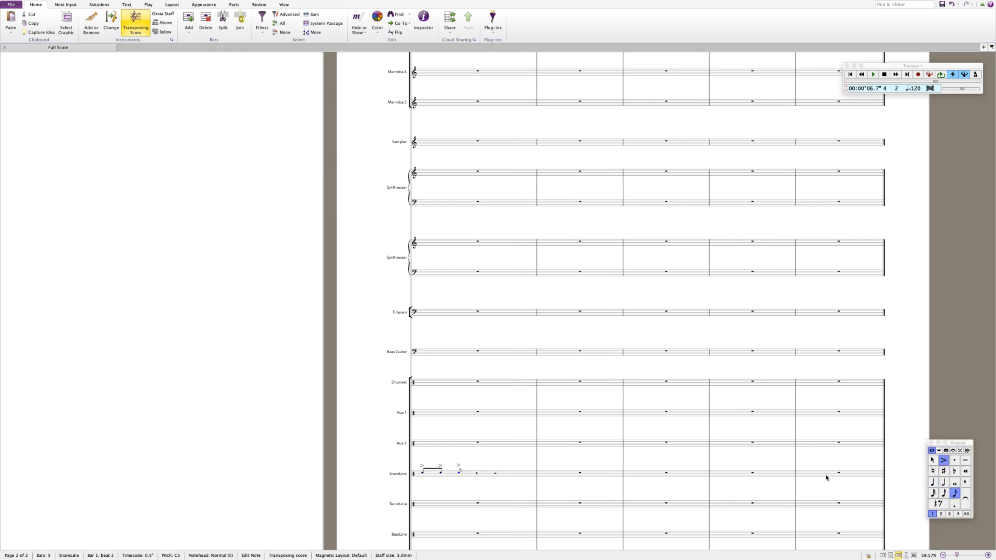
{"action": "key", "text": "r"}
{"action": "key", "text": "r"}
{"action": "key", "text": "r"}
{"action": "key", "text": "r"}
{"action": "key", "text": "r"}
{"action": "key", "text": "r"}
{"action": "key", "text": "r"}
{"action": "key", "text": "r"}
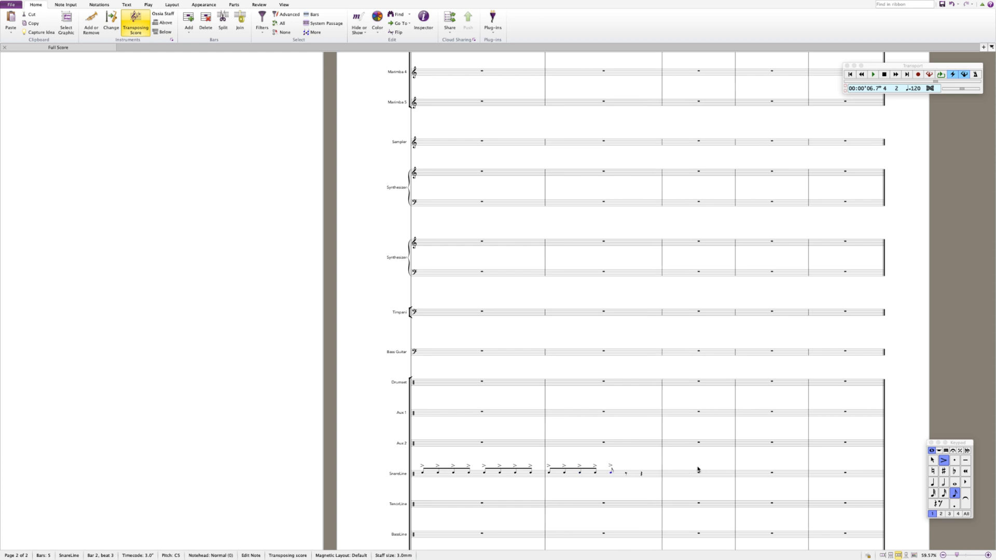
{"action": "left_click", "coordinate": [525, 477]}
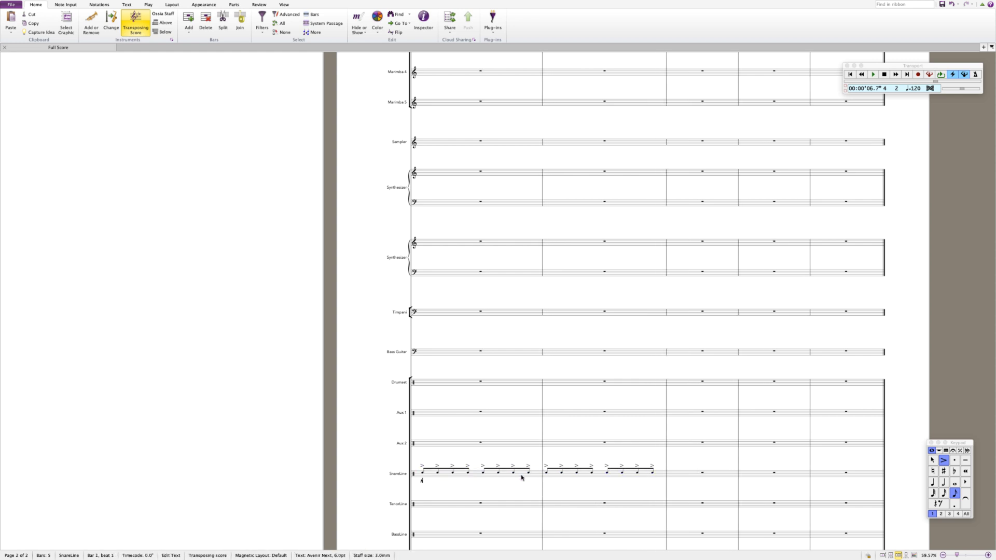
{"action": "key", "text": "Escape"}
{"action": "key", "text": "ctrl+Right"}
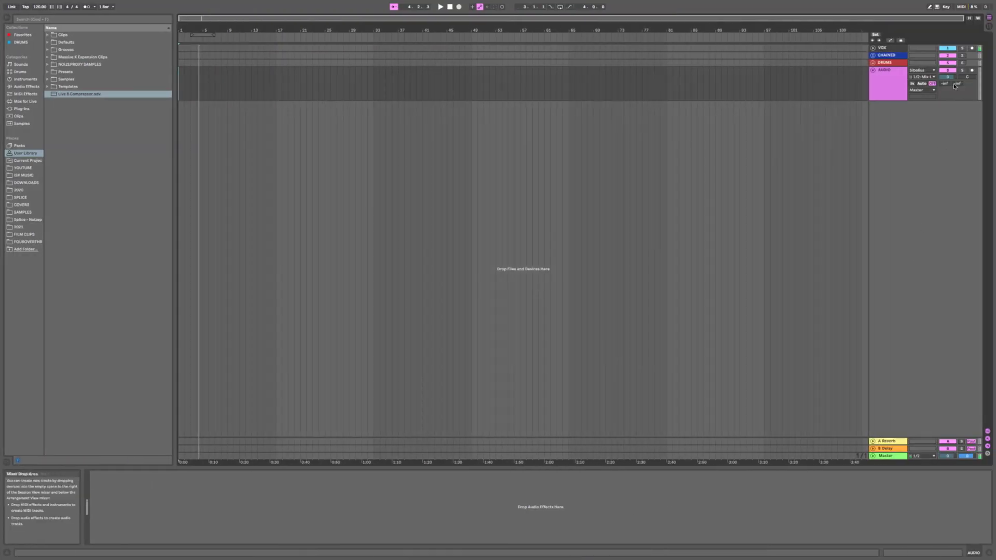
- Rename the AUDIO track to SIB and arm it for recording
{"action": "left_click", "coordinate": [871, 83]}
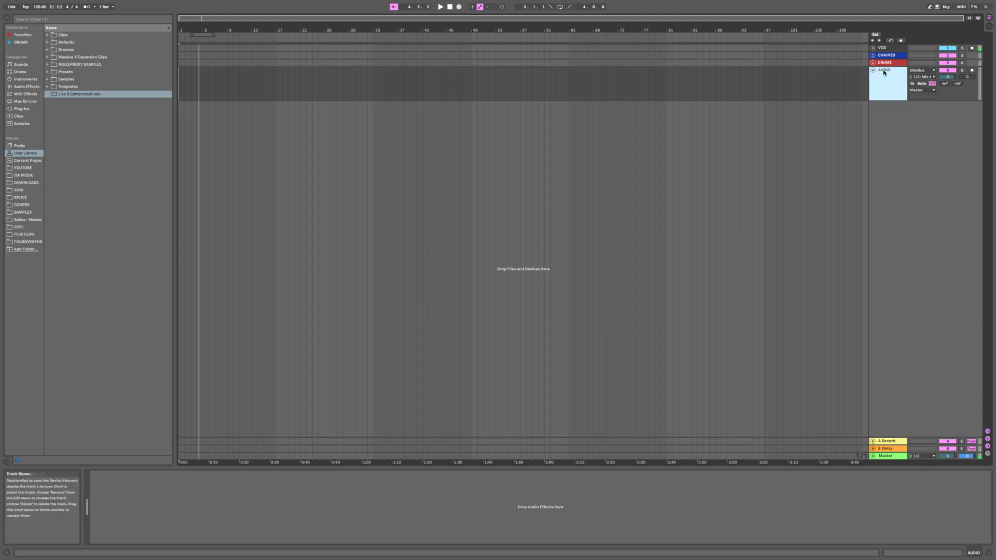
{"action": "key", "text": "super+r"}
{"action": "type", "text": "SIB"}
{"action": "key", "text": "Return"}
{"action": "left_click", "coordinate": [971, 71]}
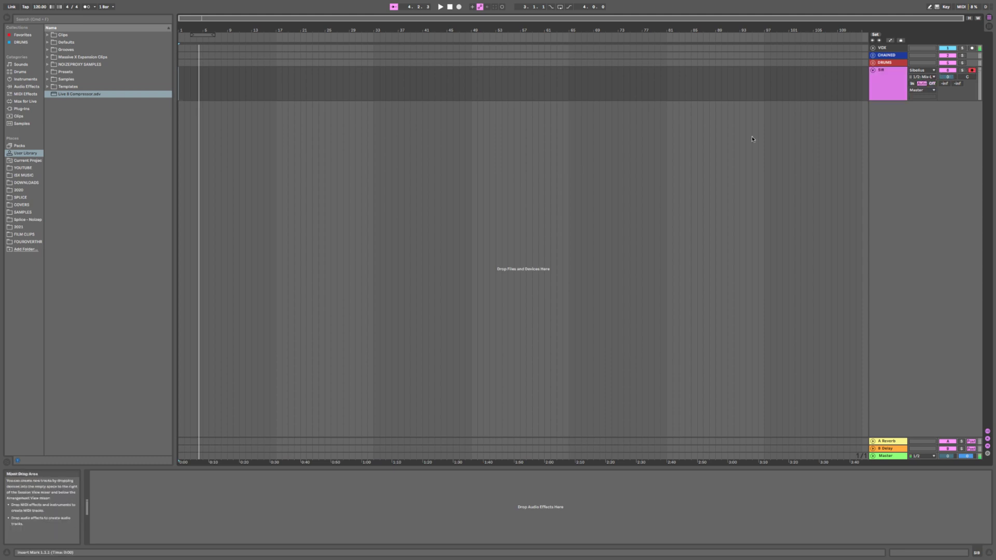
- Select the first SnareLine note in Sibelius, then disarm SIB and set its Monitoring to In
{"action": "key", "text": "ctrl+Left"}
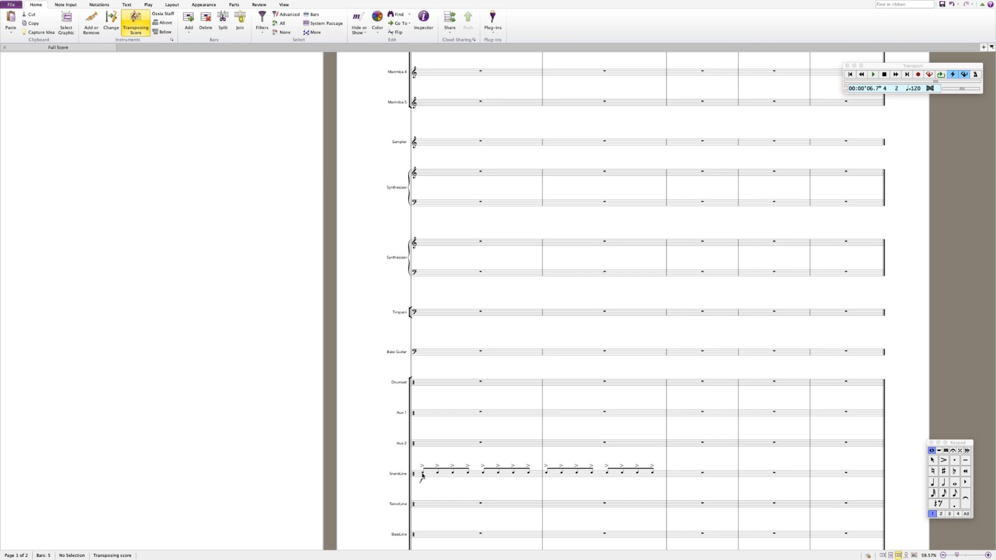
{"action": "left_click", "coordinate": [422, 473]}
{"action": "key", "text": "ctrl+Right"}
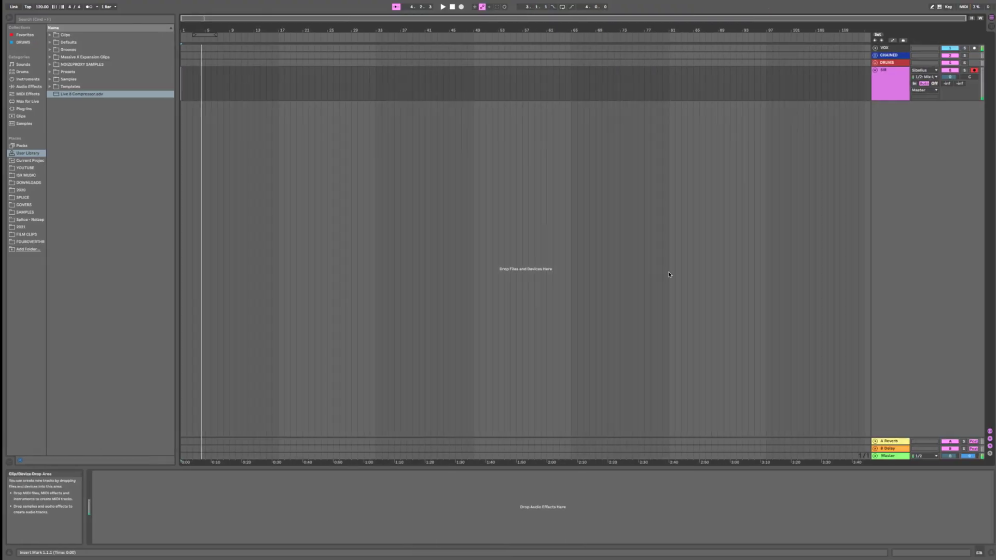
{"action": "left_click", "coordinate": [972, 70]}
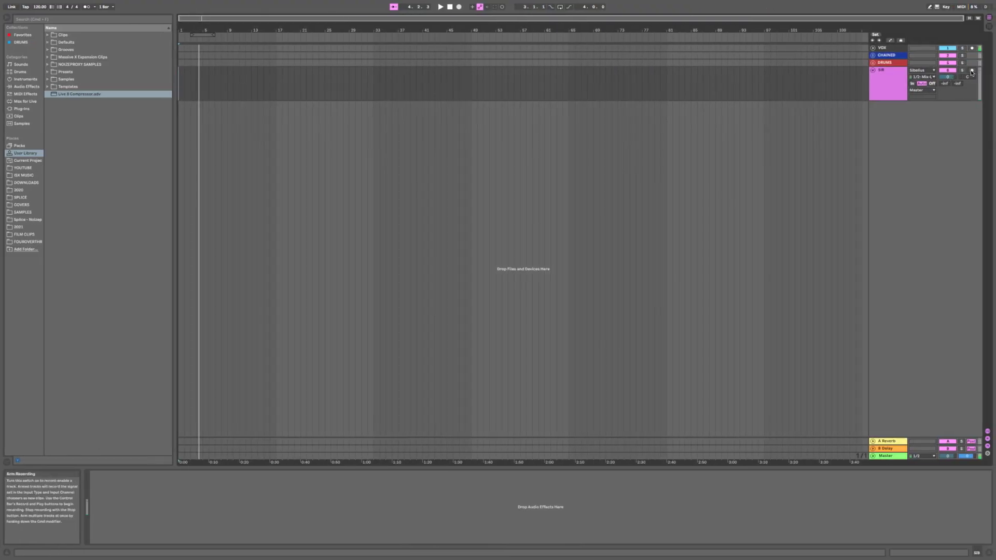
{"action": "left_click", "coordinate": [911, 83]}
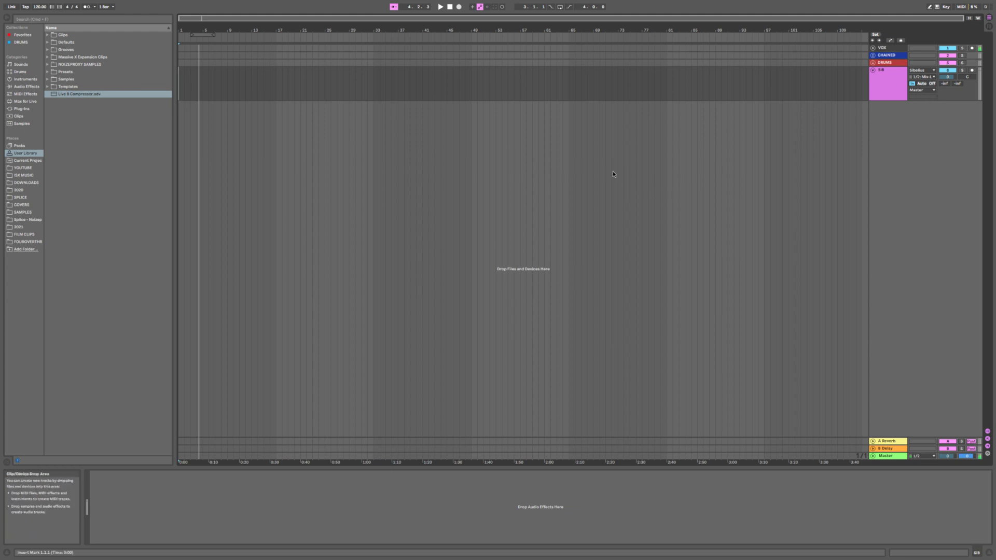
- Play and stop the Sibelius score to audition the SnareLine through ReWire
{"action": "key", "text": "ctrl+Left"}
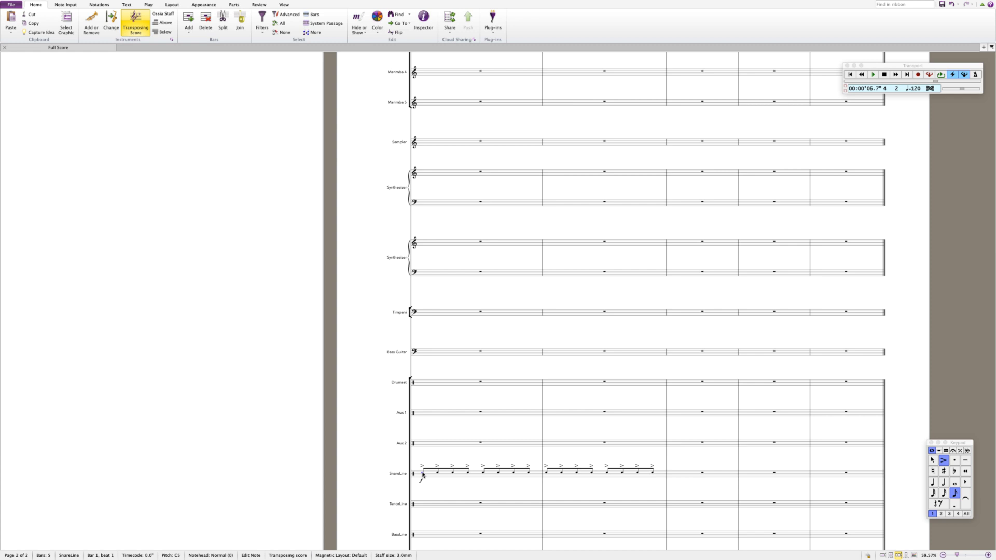
{"action": "key", "text": "space"}
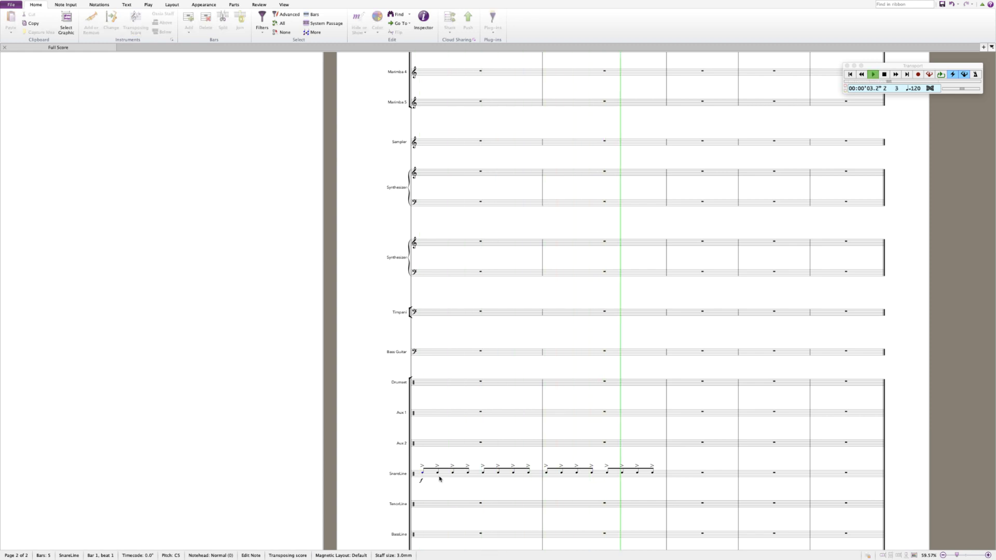
{"action": "key", "text": "space"}
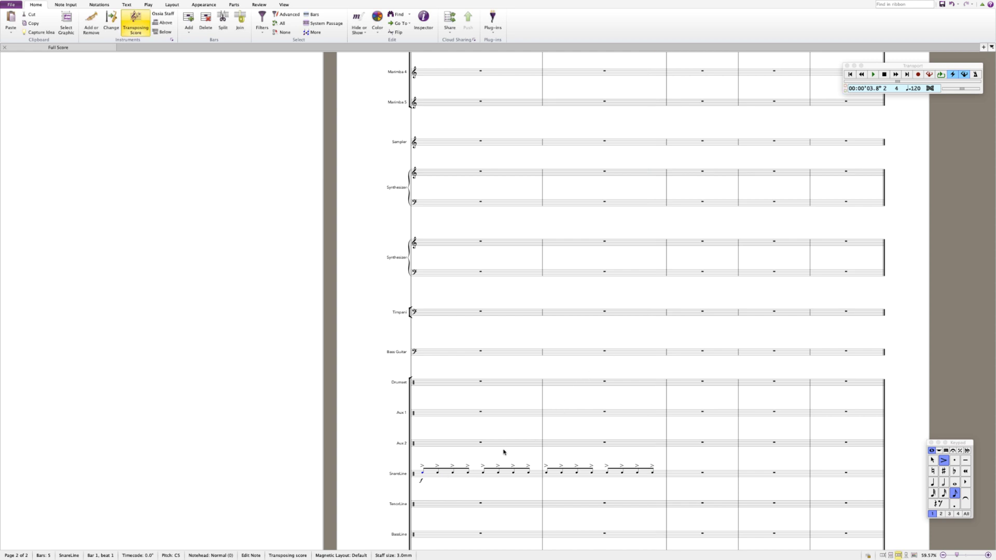
{"action": "key", "text": "super+Tab"}
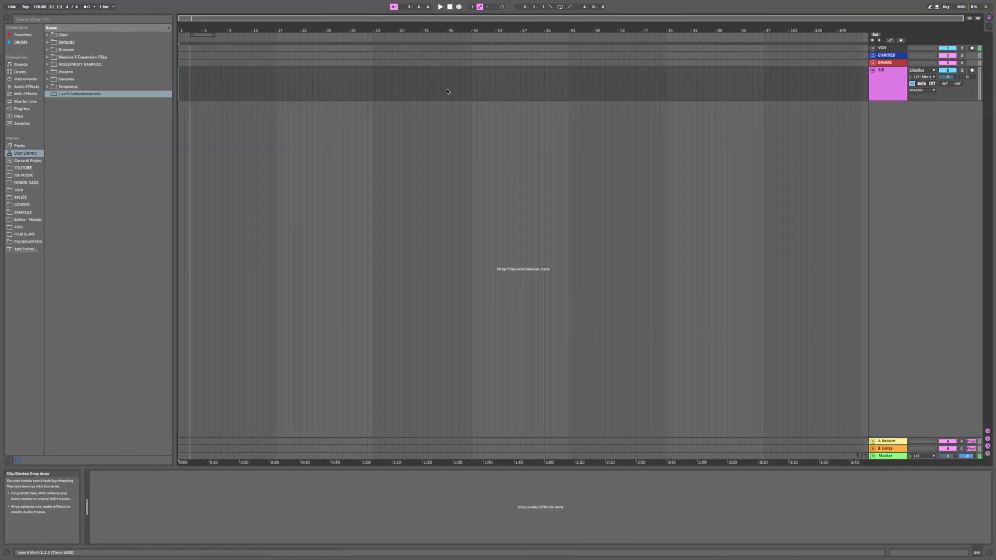
{"action": "key", "text": "super+Tab"}
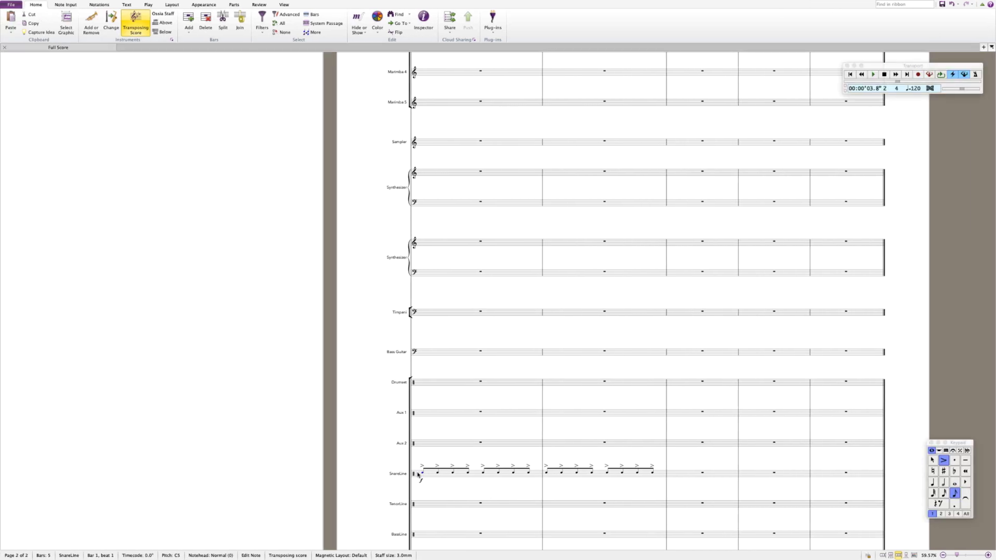
- Clear the Sibelius note selection and switch on Ableton Live's metronome
{"action": "scroll", "coordinate": [447, 407], "scroll_direction": "up", "scroll_amount": 10}
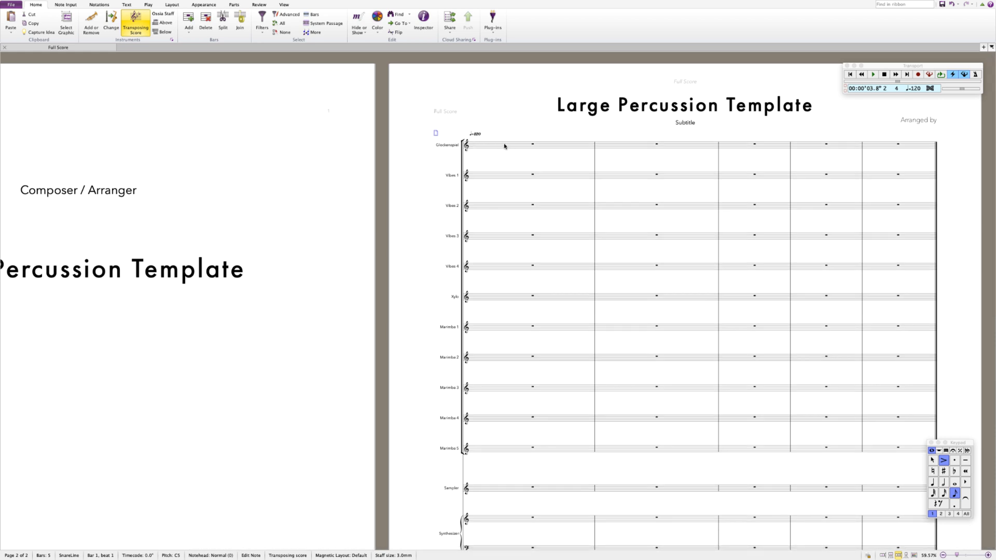
{"action": "key", "text": "Escape"}
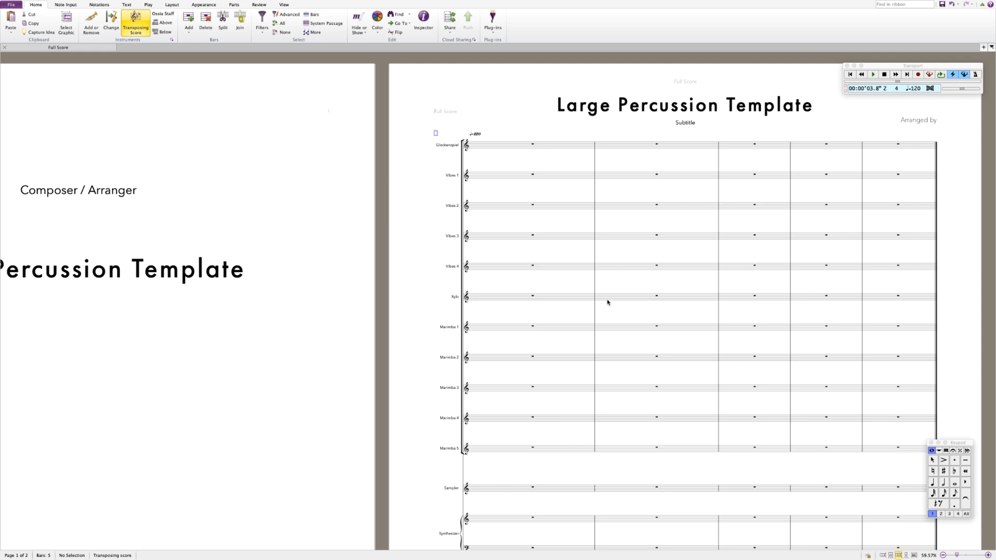
{"action": "scroll", "coordinate": [633, 353], "scroll_direction": "down", "scroll_amount": 10}
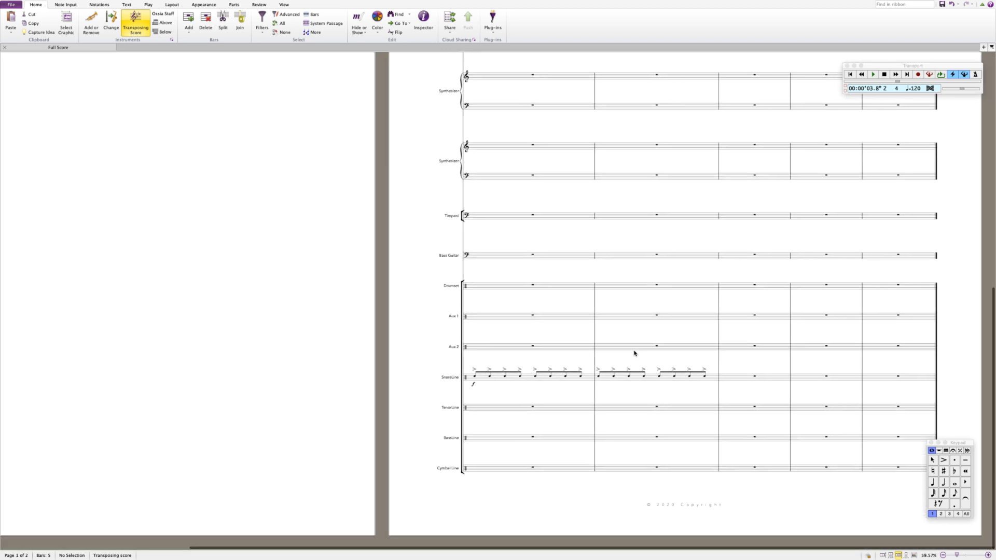
{"action": "key", "text": "super+Tab"}
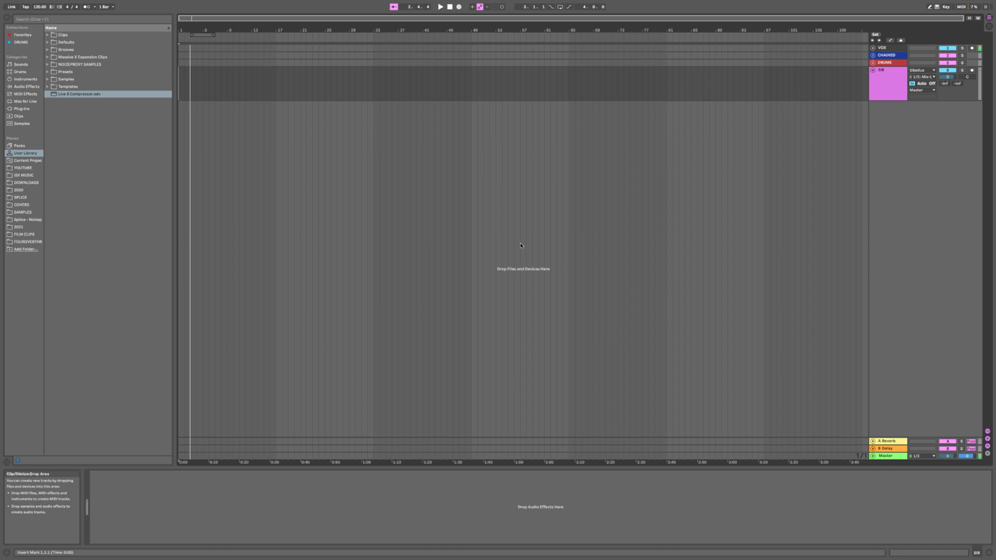
{"action": "left_click", "coordinate": [86, 7]}
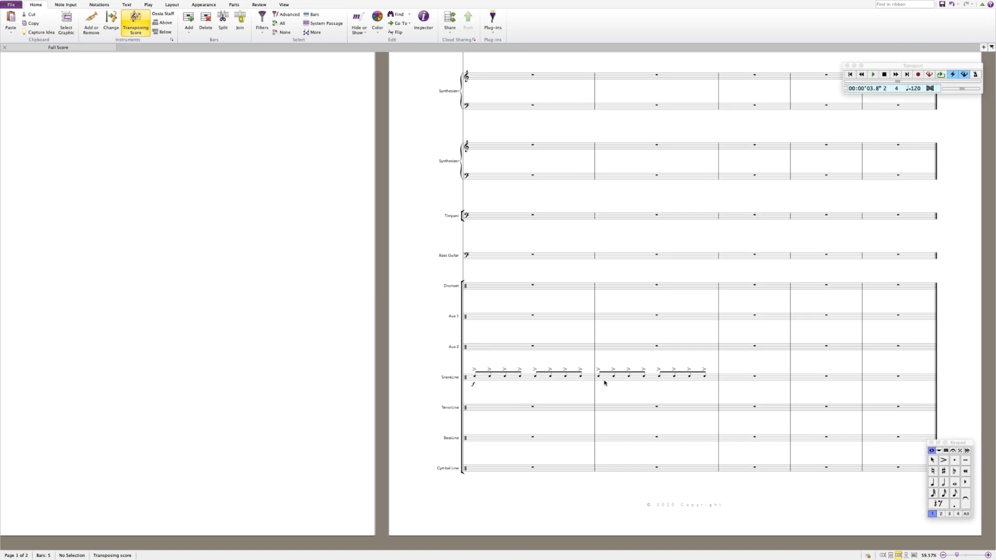
- Repeat SnareLine bar 2 into bars 3 and 4 and delete the empty final bar
{"action": "left_click", "coordinate": [604, 383]}
{"action": "key", "text": "r"}
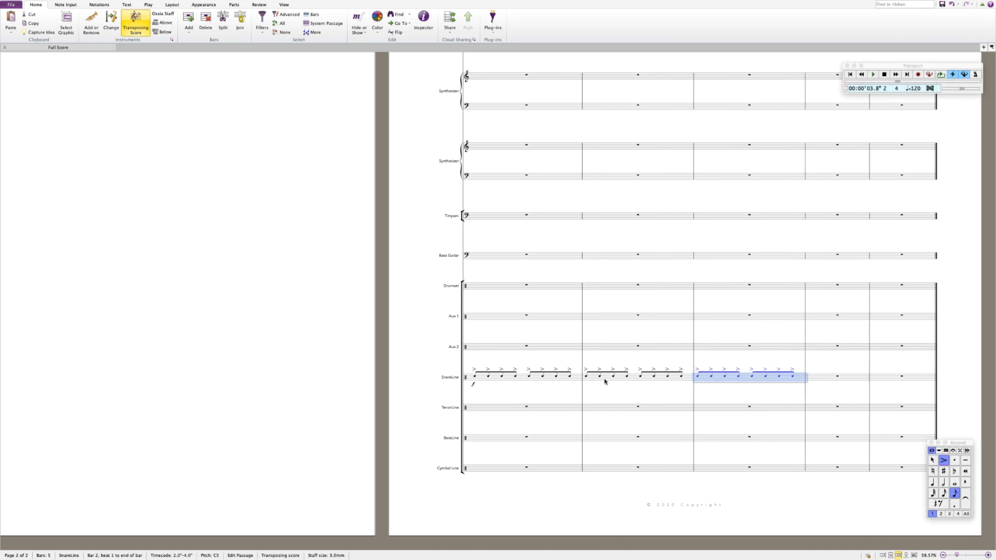
{"action": "key", "text": "r"}
{"action": "left_click", "coordinate": [875, 395]}
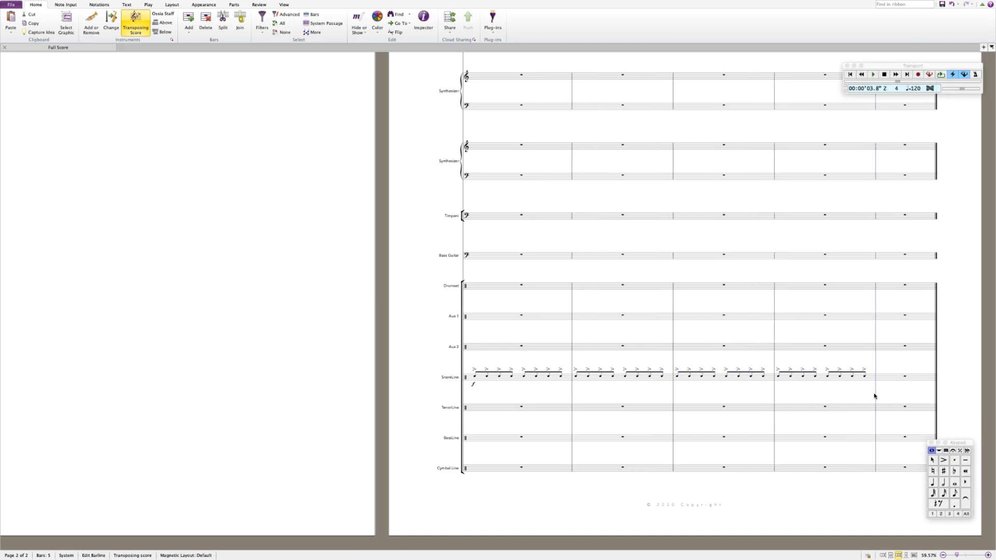
{"action": "key", "text": "Delete"}
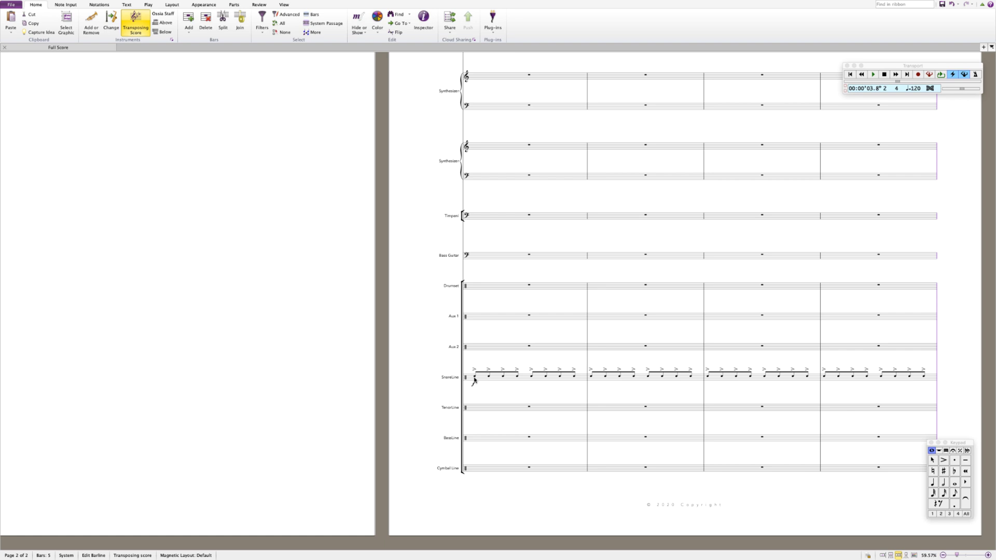
- Play the extended snare part from its first note in bar 1
{"action": "key", "text": "ctrl+Right"}
{"action": "key", "text": "ctrl+Left"}
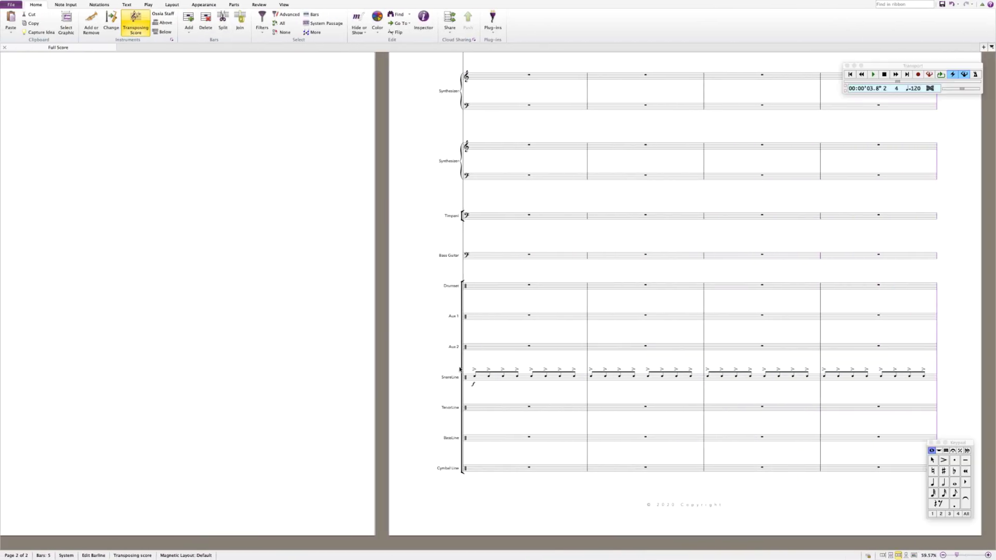
{"action": "left_click", "coordinate": [475, 378]}
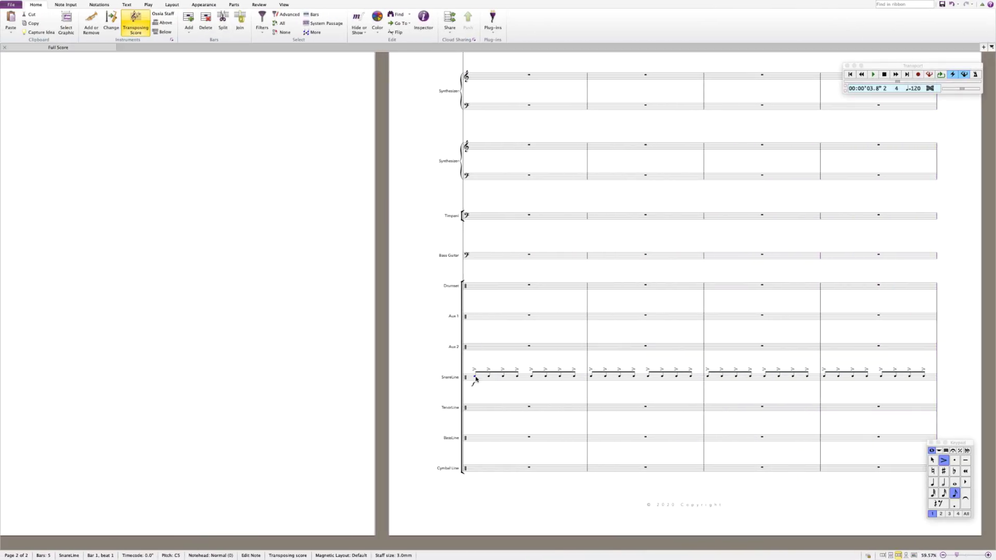
{"action": "key", "text": "space"}
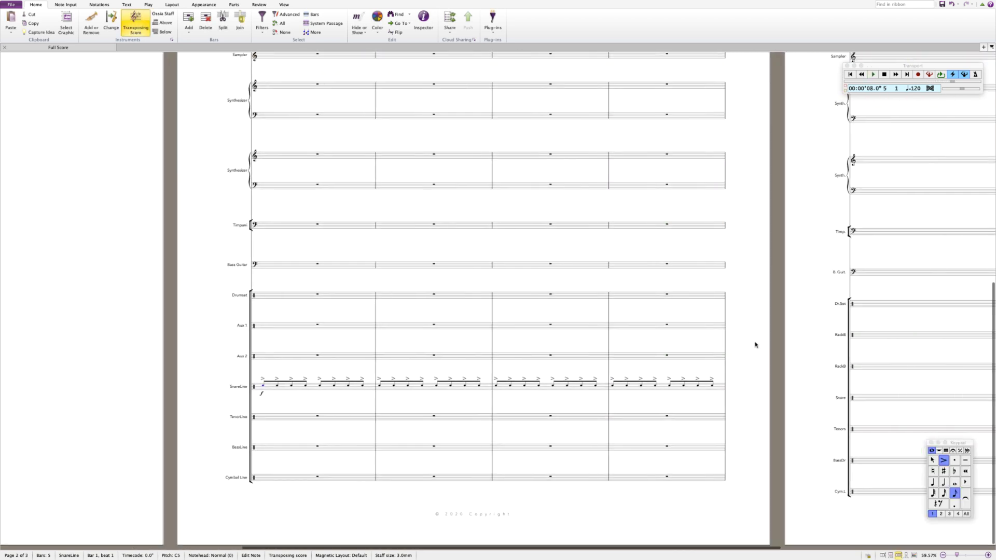
- Switch Spaces from Sibelius back to Ableton Live's Arrangement view
{"action": "key", "text": "ctrl+Right"}
{"action": "key", "text": "ctrl+Left"}
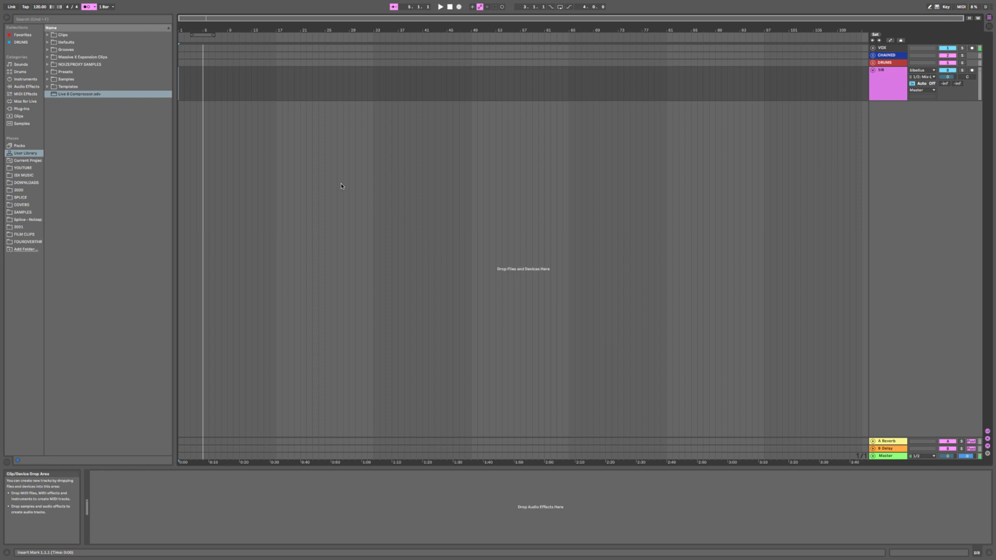
{"action": "key", "text": "ctrl+Right"}
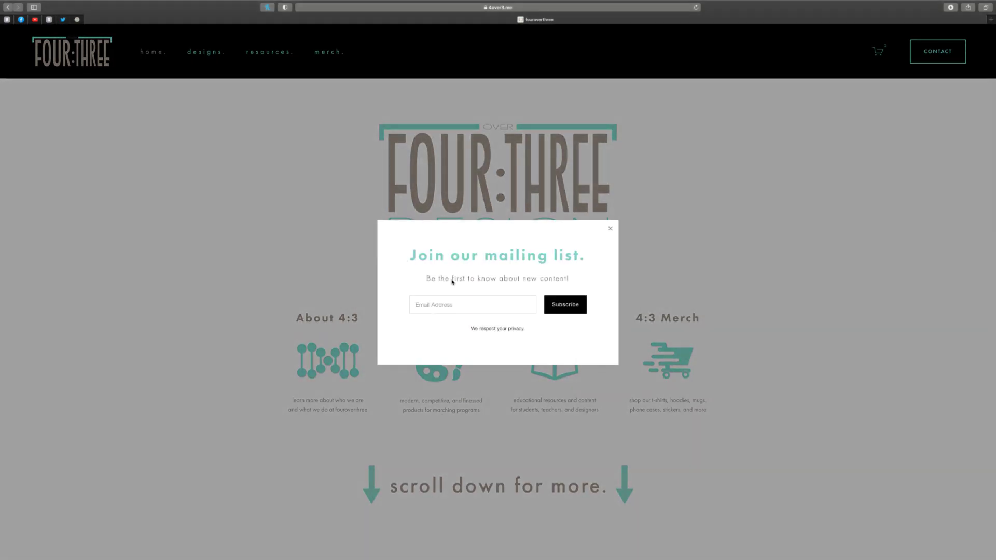
- Enter an e-mail address in the 'Join our mailing list' pop-up's Email Address field
{"action": "left_click", "coordinate": [481, 306]}
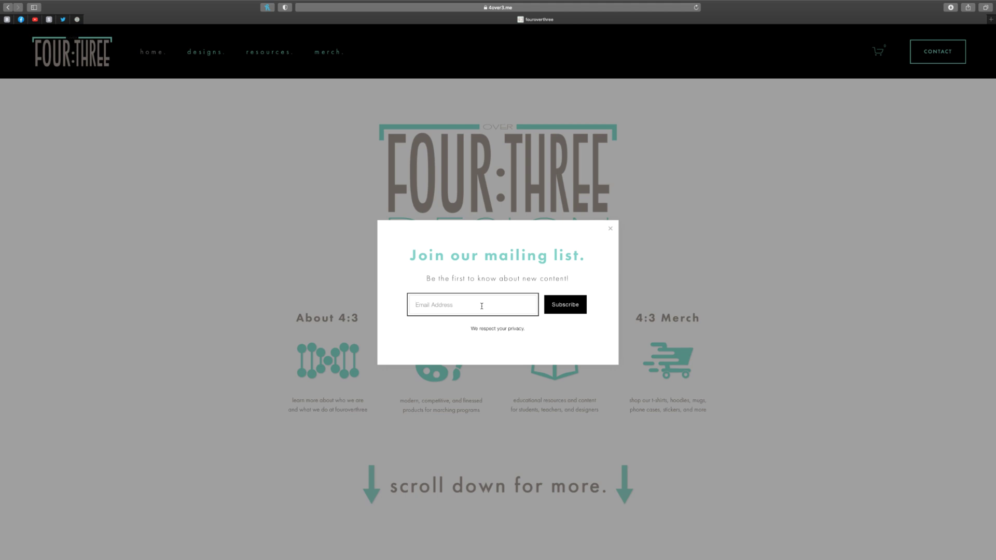
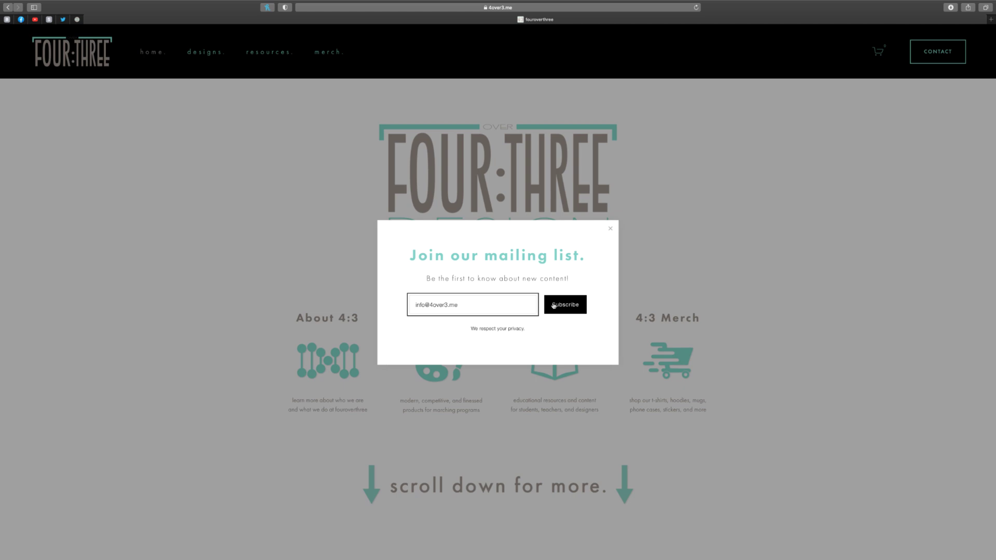